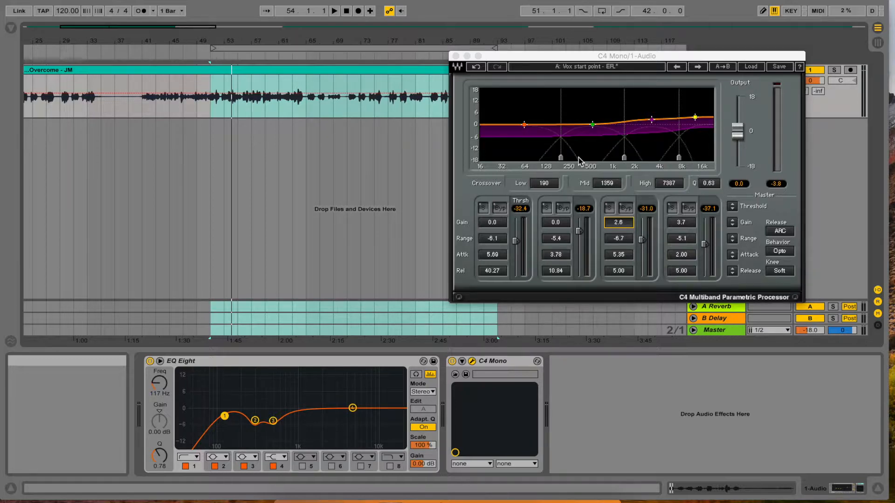
# - Solo the third band of the C4 and lower its threshold to -37.9 while the vocal plays
pyautogui.click(610, 209)
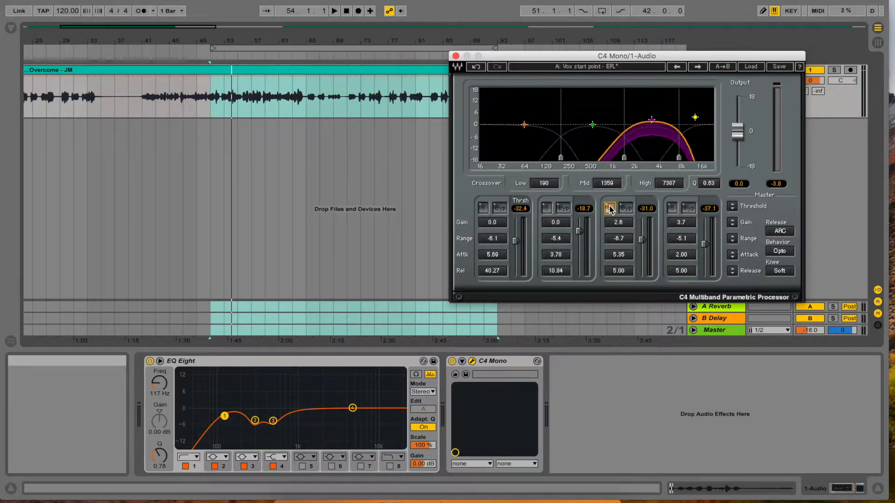
pyautogui.press('space')
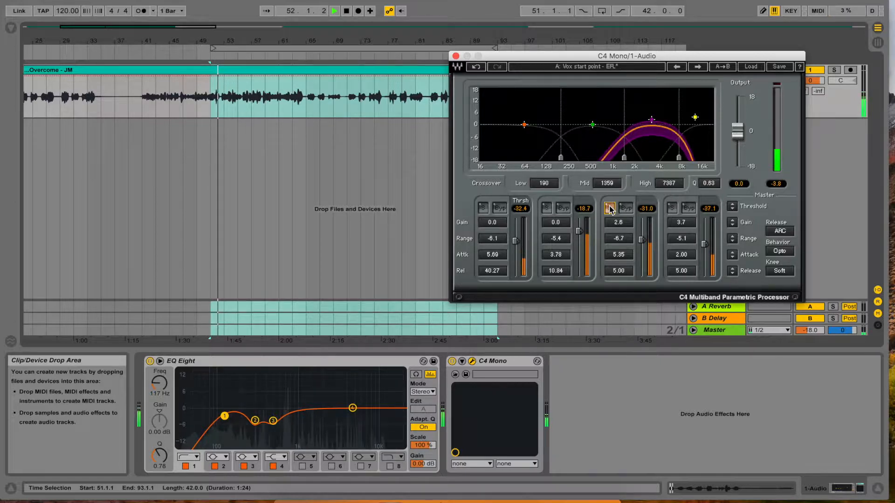
pyautogui.moveTo(641, 240); pyautogui.dragTo(641, 244)
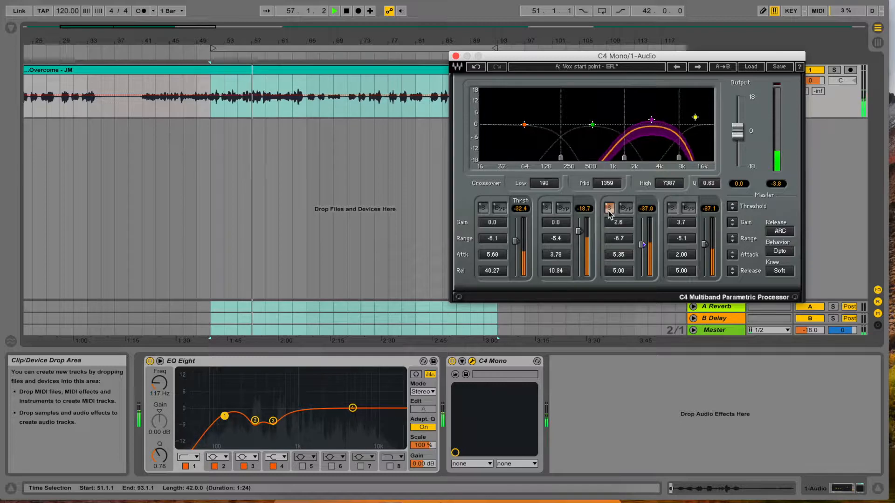
pyautogui.press('space')
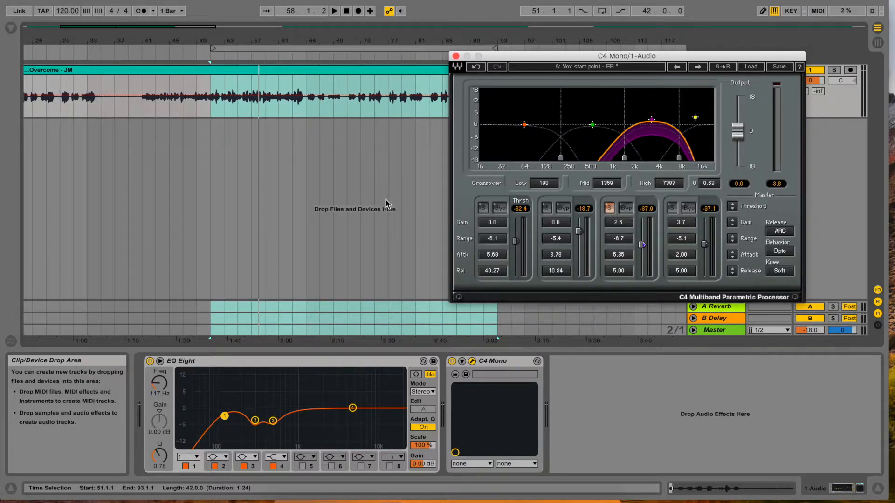
# - Lower the soloed third band's threshold to -61.0 during playback and compare it with the band bypassed
pyautogui.press('space')
pyautogui.moveTo(642, 245); pyautogui.dragTo(642, 262)
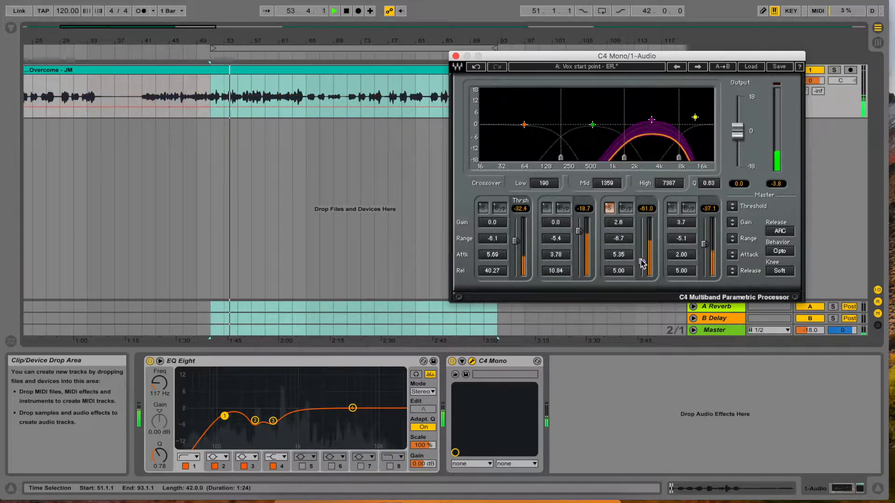
pyautogui.click(626, 208)
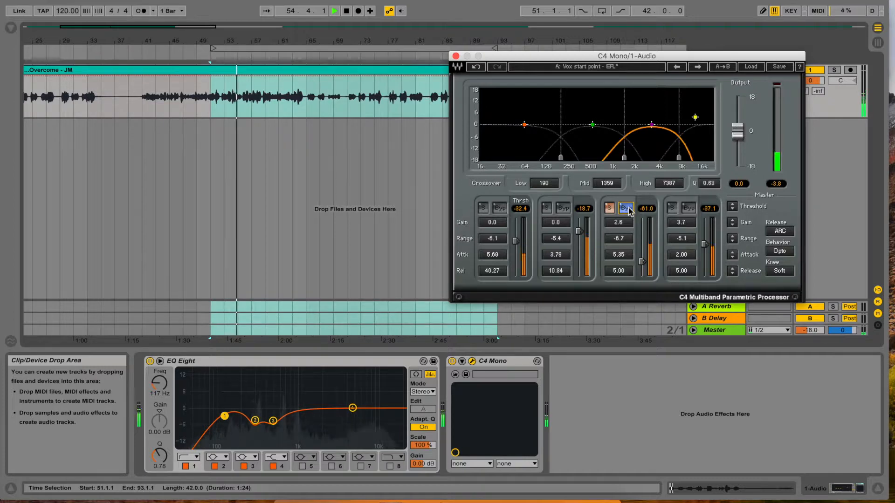
pyautogui.click(627, 209)
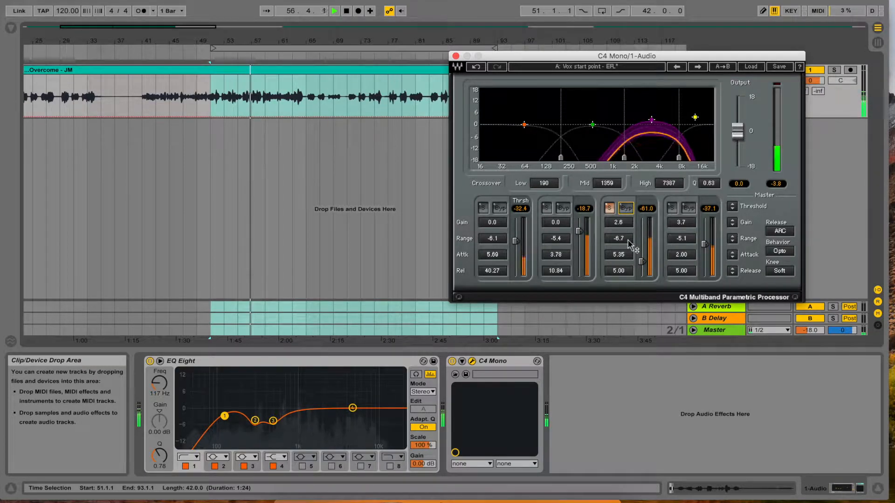
# - Set the third band's threshold to -64.7 and range to -13.4, and compare against bypass
pyautogui.moveTo(642, 261); pyautogui.dragTo(620, 241)
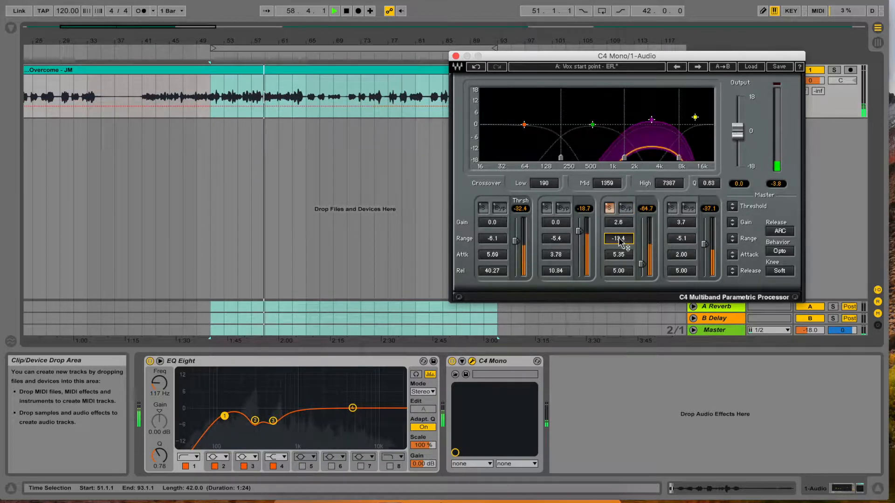
pyautogui.click(627, 209)
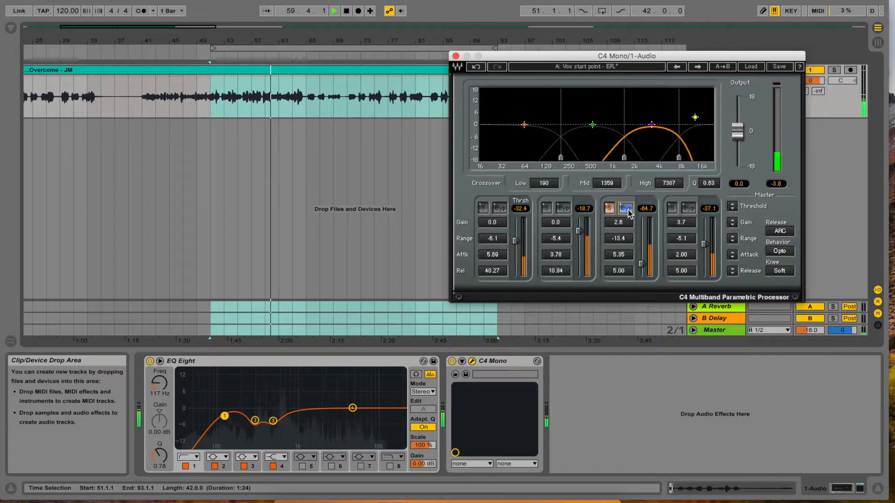
pyautogui.click(627, 210)
# - Unsolo the third band and compare its processing with bypass in the full vocal, ending with playback stopped
pyautogui.click(614, 208)
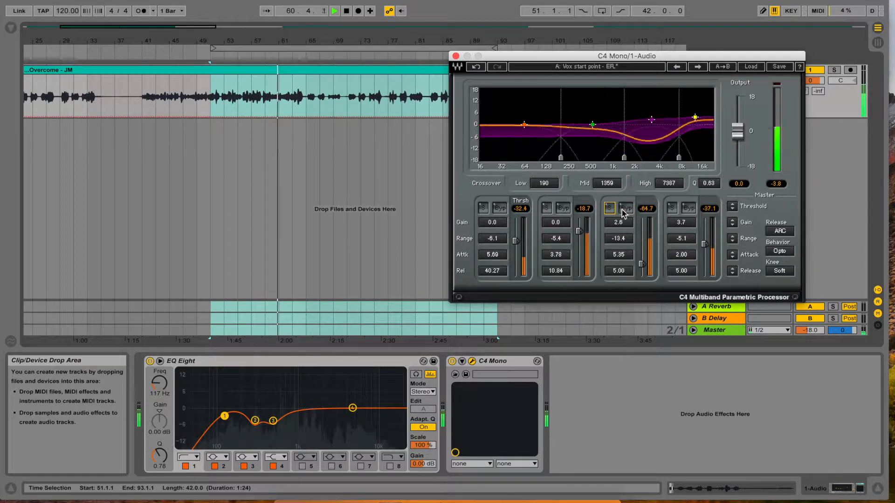
pyautogui.click(625, 211)
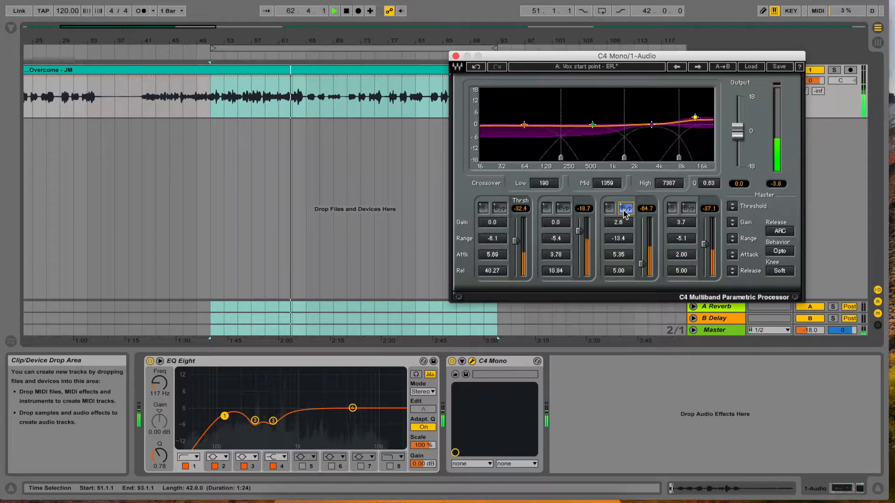
pyautogui.click(625, 211)
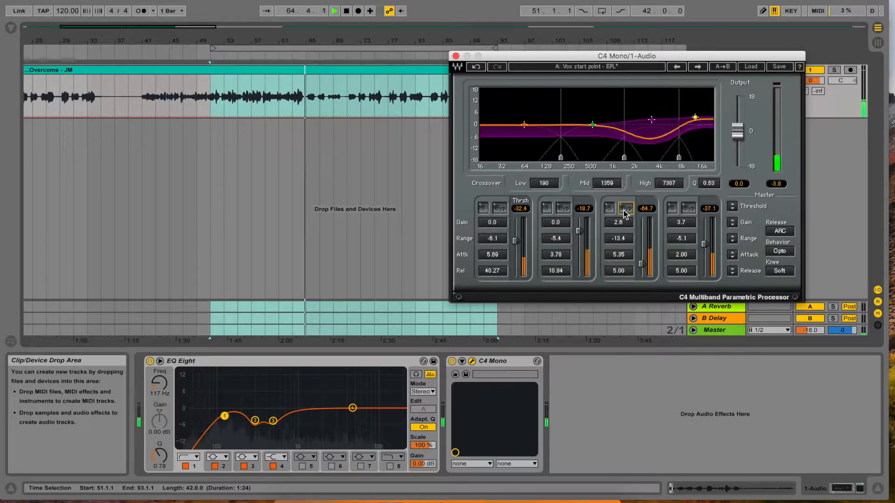
pyautogui.press('space')
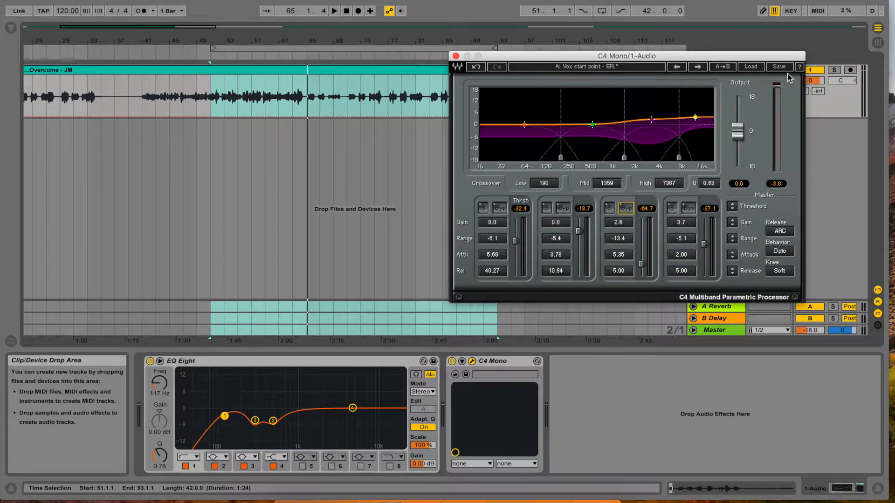
# - Reload the "Vox start point - EFL" preset in the C4
pyautogui.click(756, 67)
pyautogui.click(851, 449)
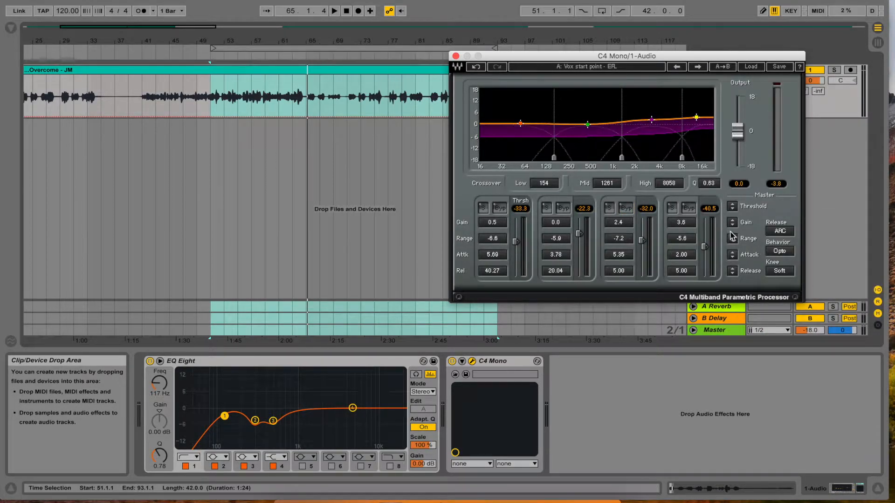
# - Lower the master range to -12.4 on the lowest band and, during playback, the master threshold to -51.9 on that band
pyautogui.moveTo(732, 239); pyautogui.dragTo(732, 252)
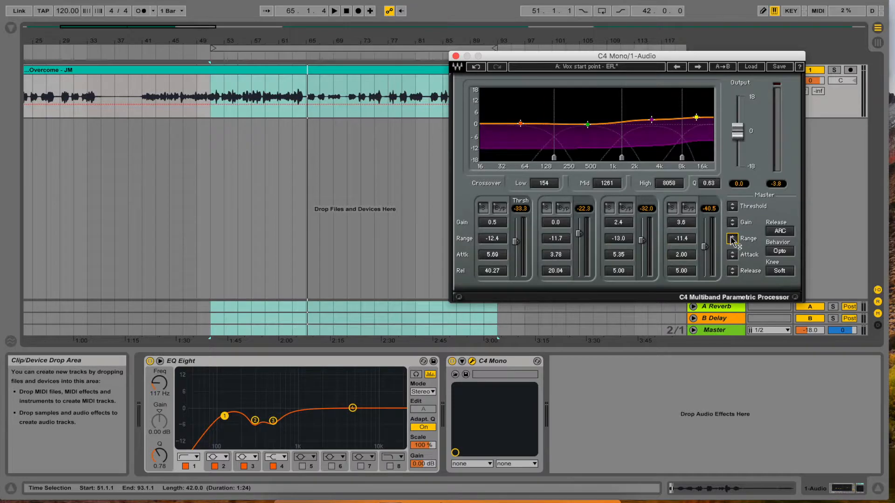
pyautogui.press('space')
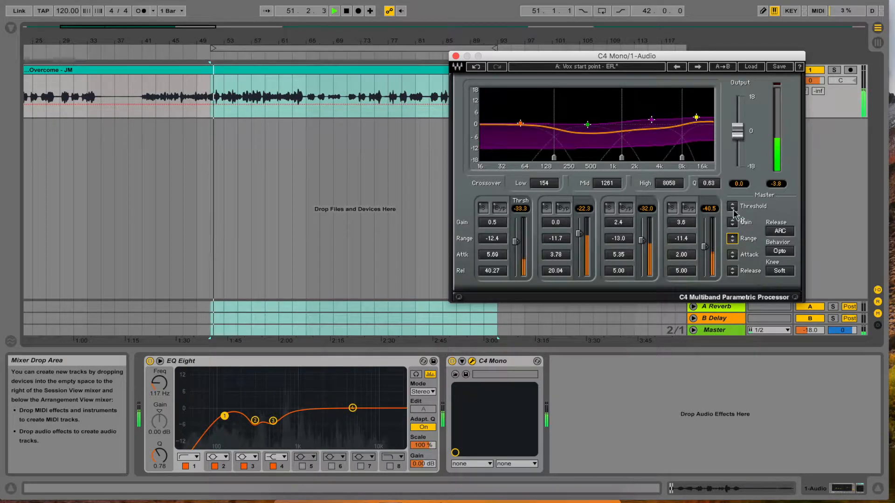
pyautogui.moveTo(732, 206); pyautogui.dragTo(732, 247)
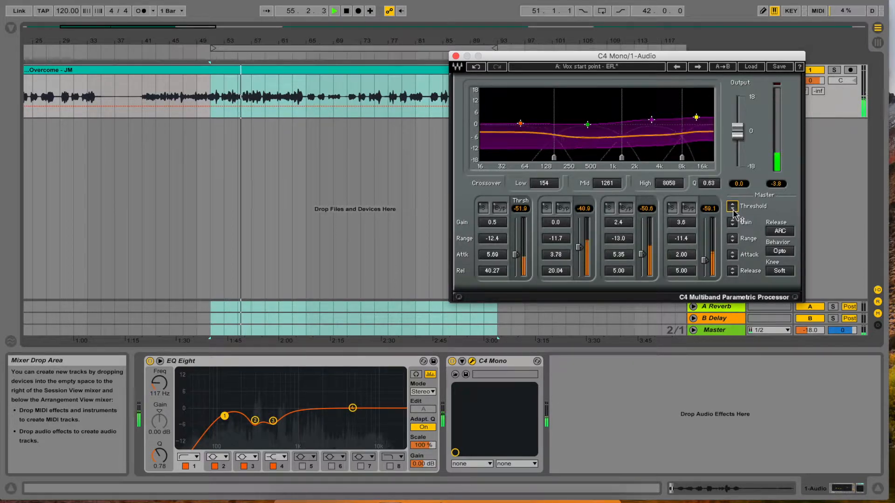
pyautogui.press('space')
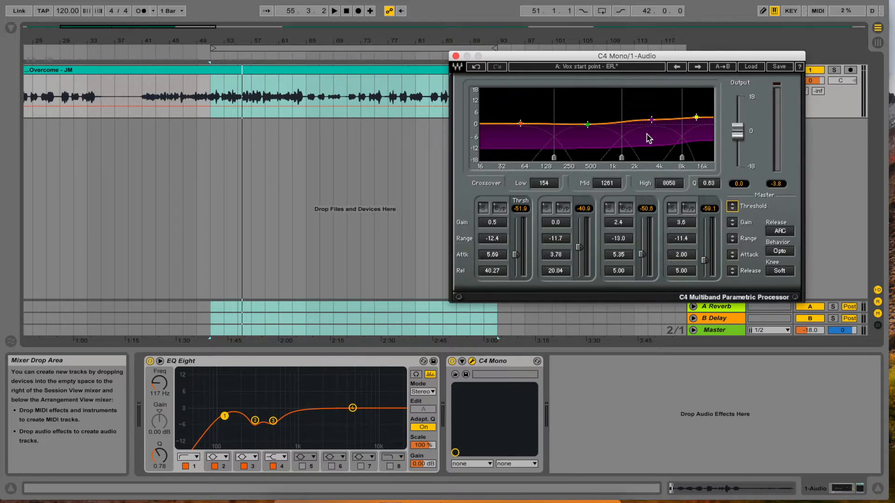
# - Play the vocal and raise the master threshold to -35.5 on the lowest band, ending with playback stopped
pyautogui.press('space')
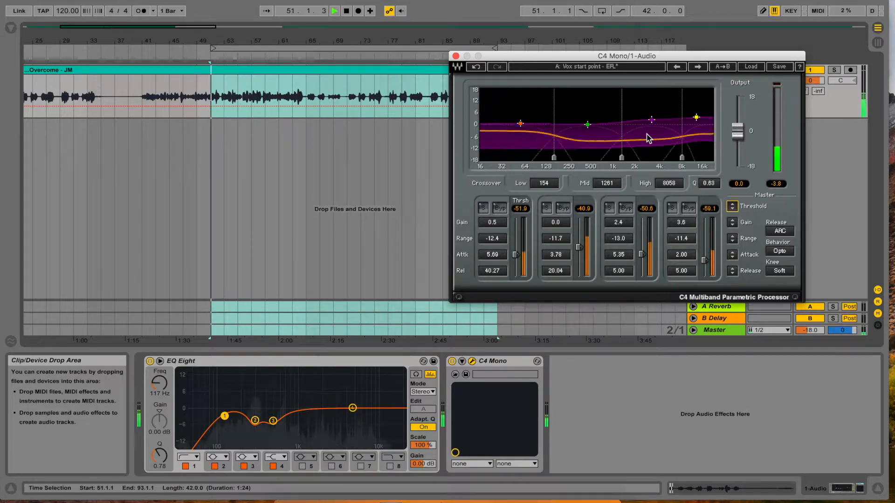
pyautogui.moveTo(734, 207); pyautogui.dragTo(734, 167)
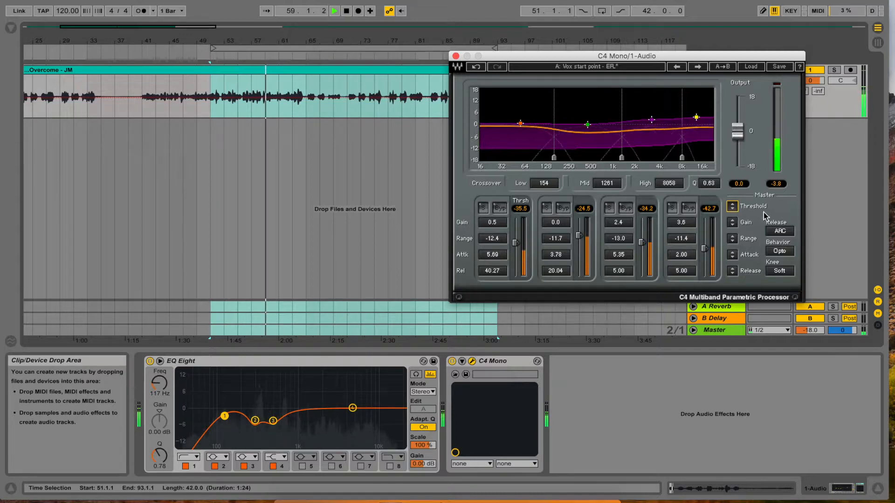
pyautogui.press('space')
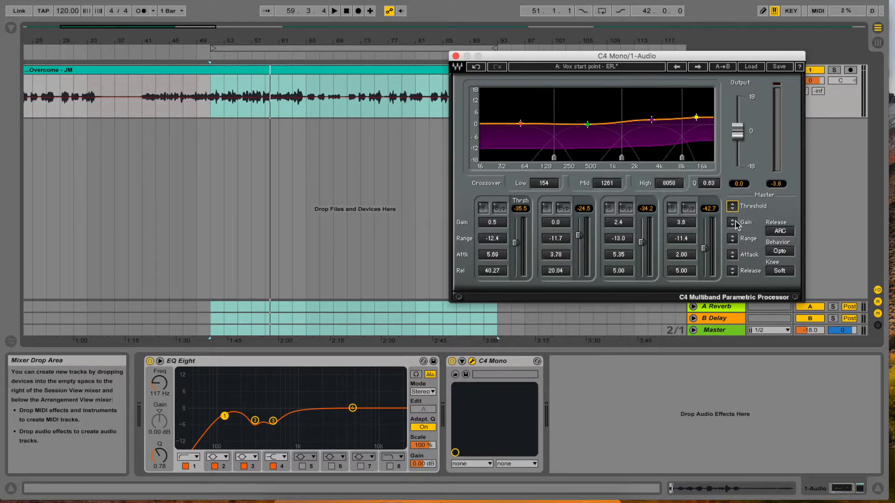
# - Sweep the master range between shallow and deep settings, ending at -3.4 on the lowest band and -2.4 on the highest
pyautogui.click(734, 238)
pyautogui.moveTo(732, 239); pyautogui.dragTo(732, 202)
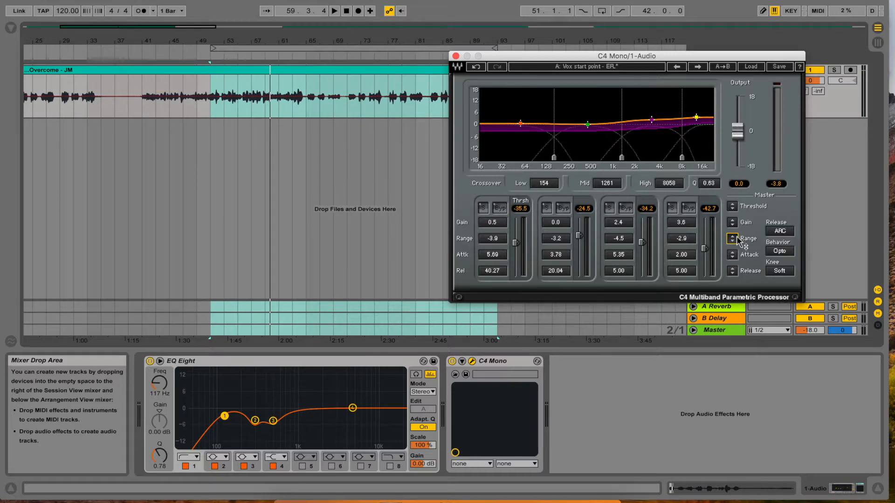
pyautogui.moveTo(732, 239); pyautogui.dragTo(733, 248)
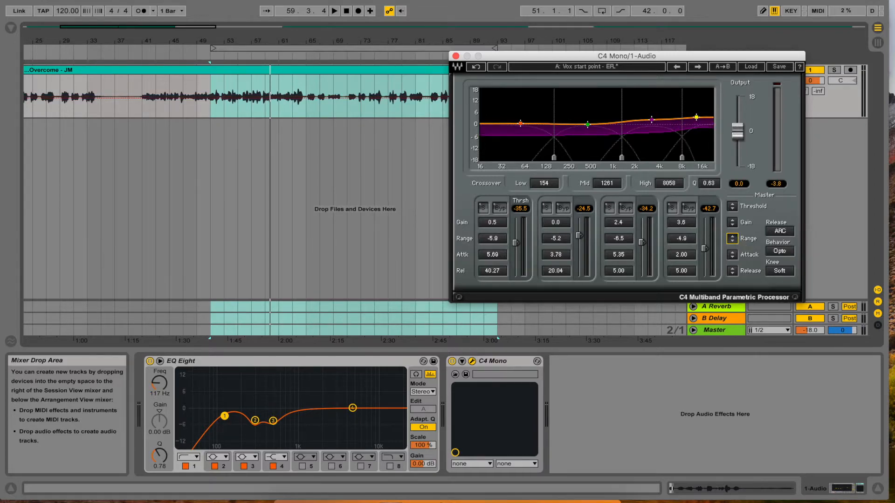
pyautogui.click(737, 236)
pyautogui.moveTo(737, 236); pyautogui.dragTo(737, 228)
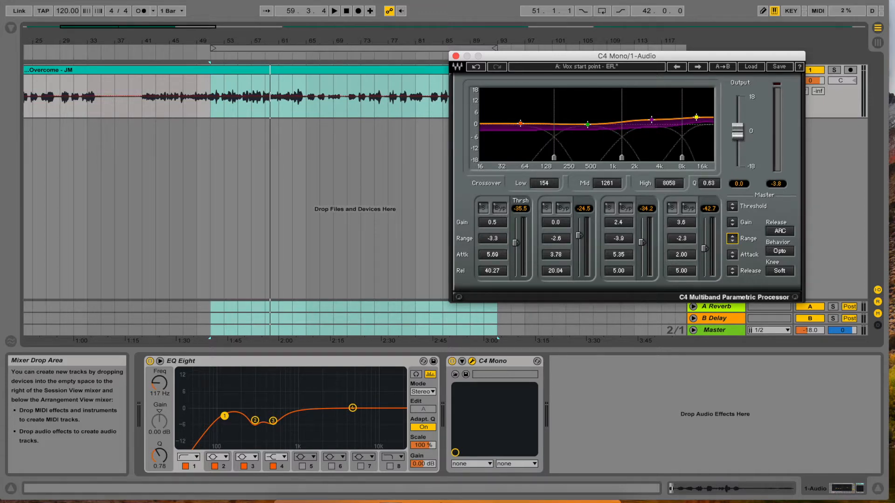
pyautogui.moveTo(737, 227); pyautogui.dragTo(737, 270)
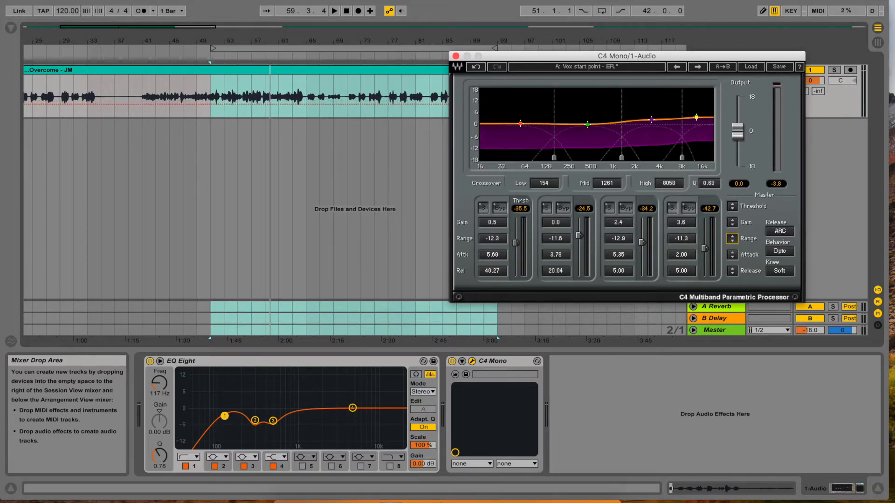
pyautogui.moveTo(736, 269); pyautogui.dragTo(736, 236)
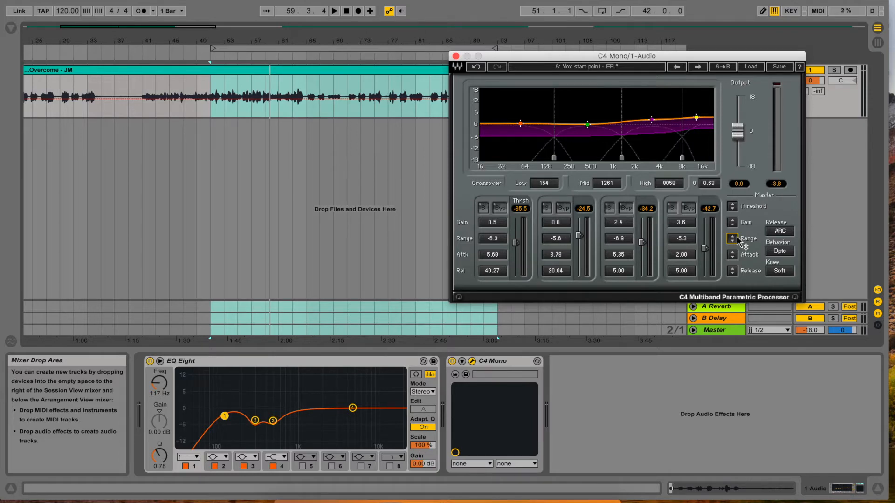
pyautogui.moveTo(736, 237); pyautogui.dragTo(737, 222)
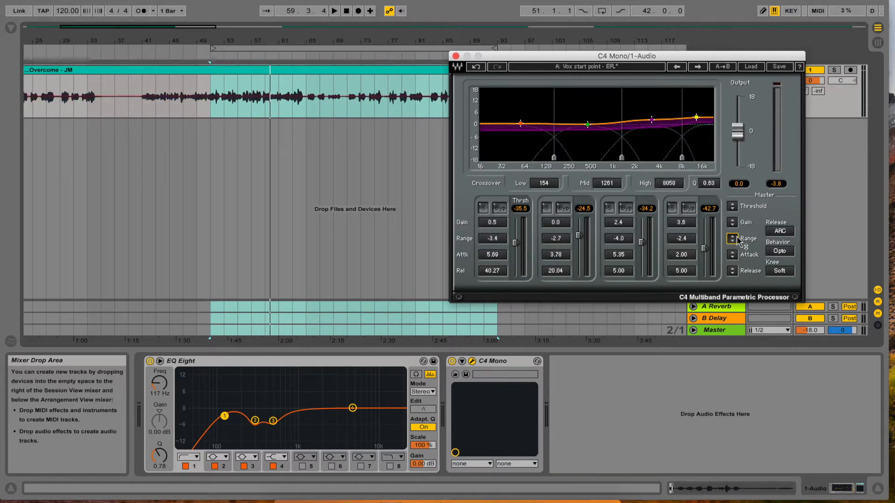
# - During playback, lower the master threshold to -72.8 on the lowest band and the master range to -16.3 on that band
pyautogui.press('space')
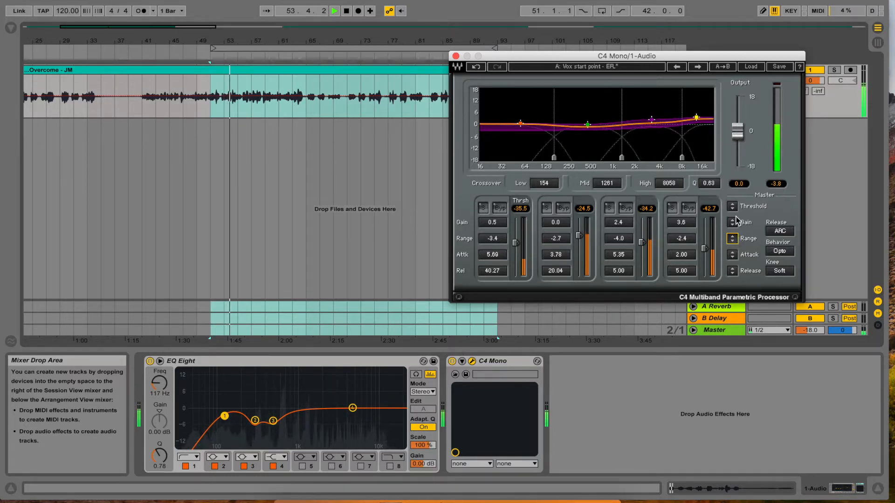
pyautogui.moveTo(732, 207); pyautogui.dragTo(737, 214)
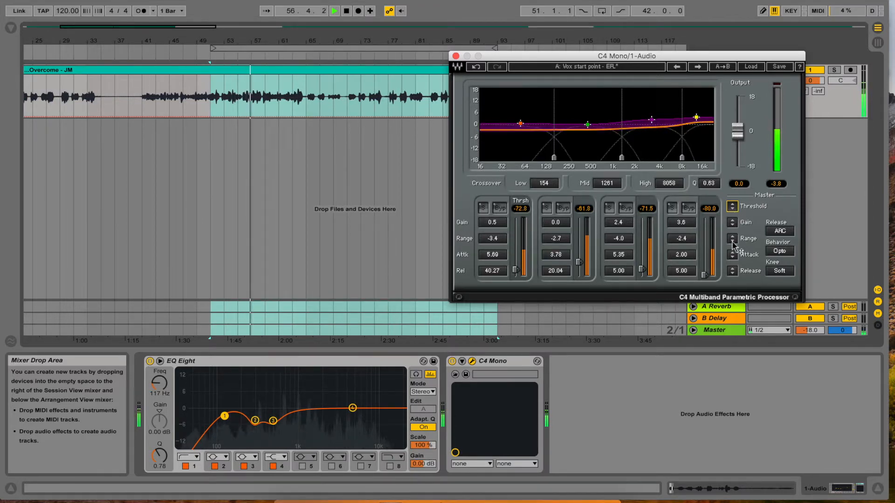
pyautogui.moveTo(732, 238); pyautogui.dragTo(734, 246)
# - Raise the master threshold to -30.2 and the master range to -6.6 on the lowest band, ending with playback stopped
pyautogui.moveTo(733, 207); pyautogui.dragTo(733, 194)
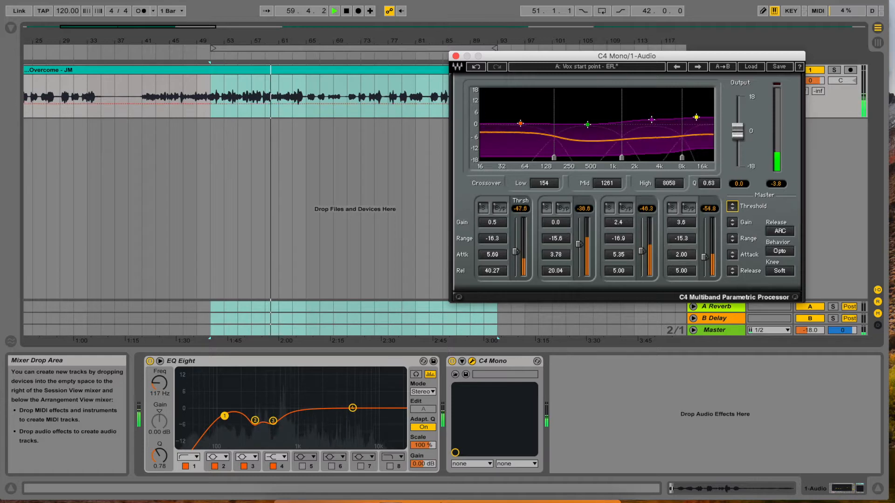
pyautogui.moveTo(733, 194); pyautogui.dragTo(733, 187)
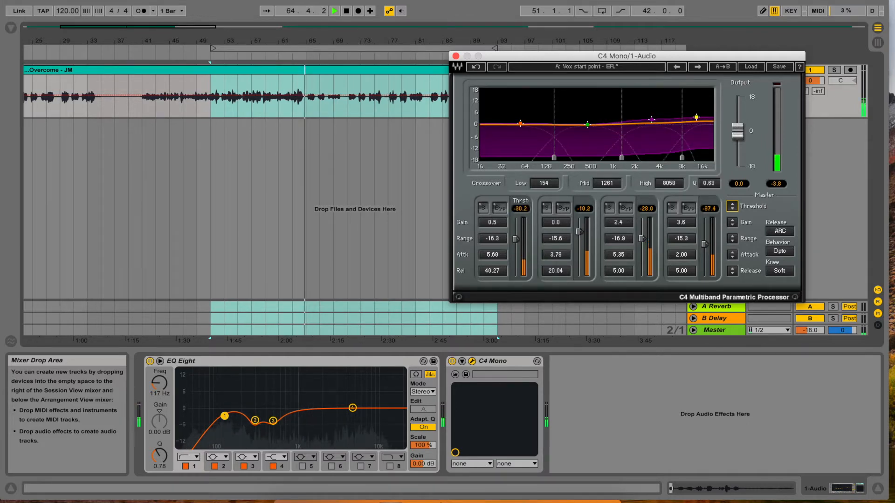
pyautogui.moveTo(732, 238); pyautogui.dragTo(732, 235)
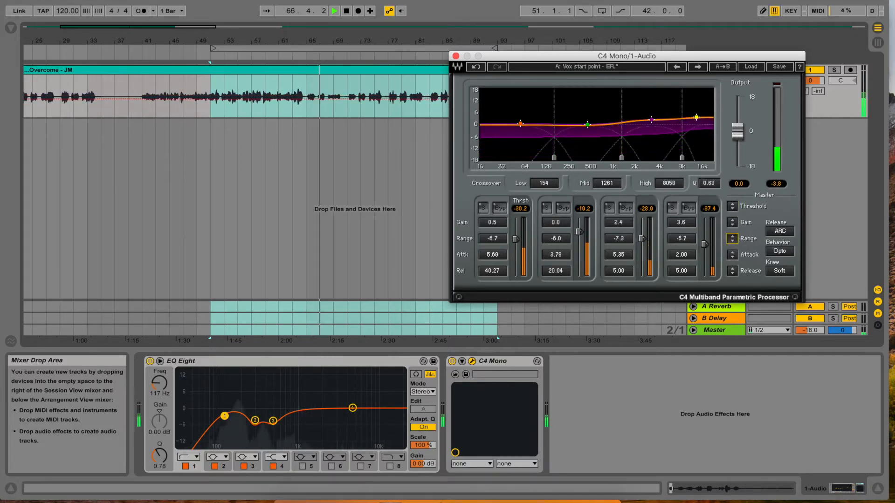
pyautogui.press('space')
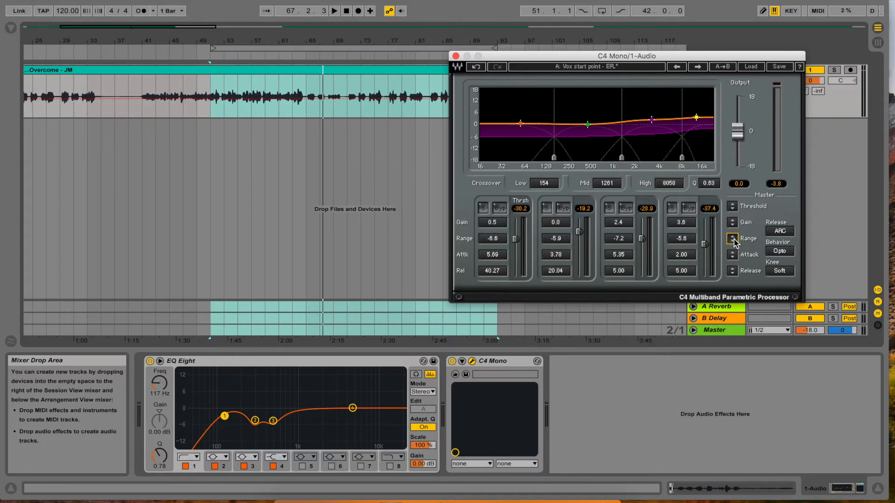
# - Load a saved preset into the C4
pyautogui.click(751, 66)
pyautogui.click(797, 442)
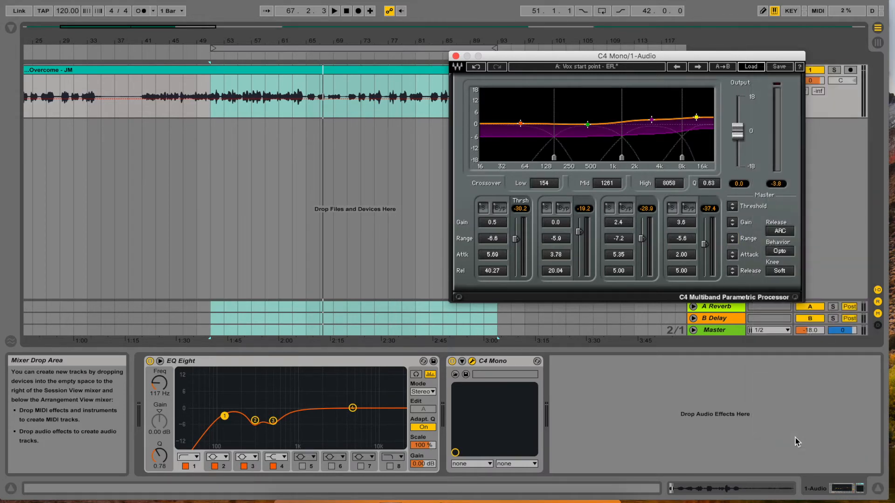